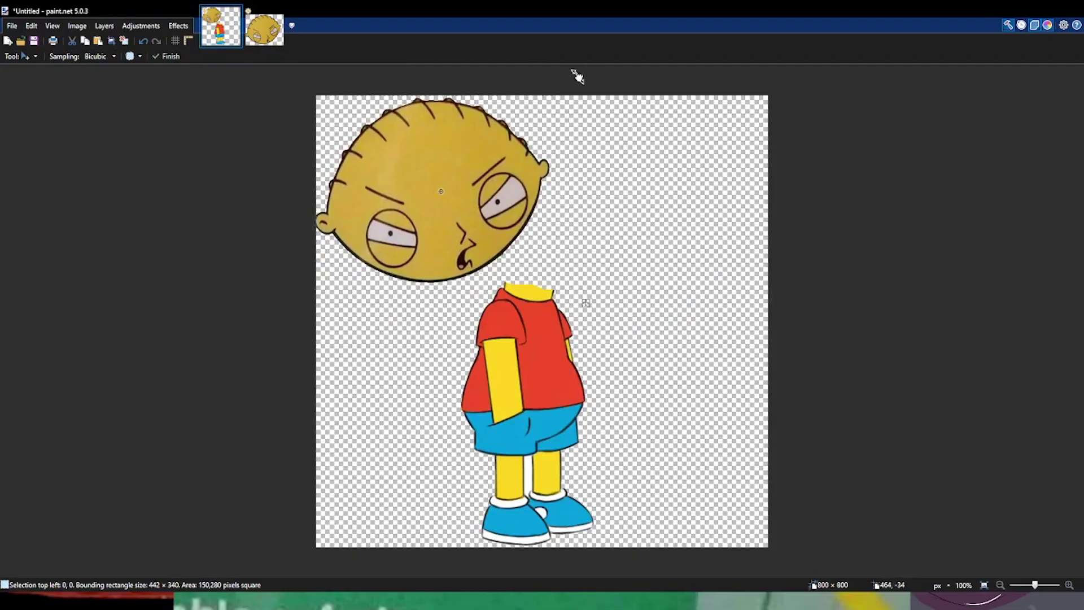
- Place the pasted head on the body's neck, rotated about 17° and scaled down to suit the body, then deselect it
drag(431, 204, 553, 247)
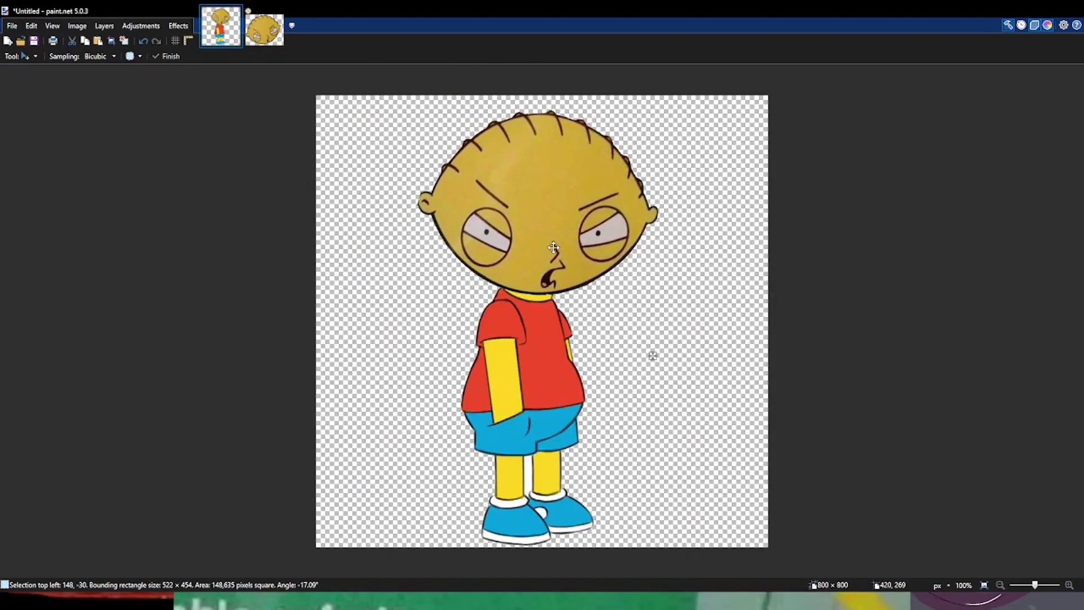
drag(456, 78, 485, 132)
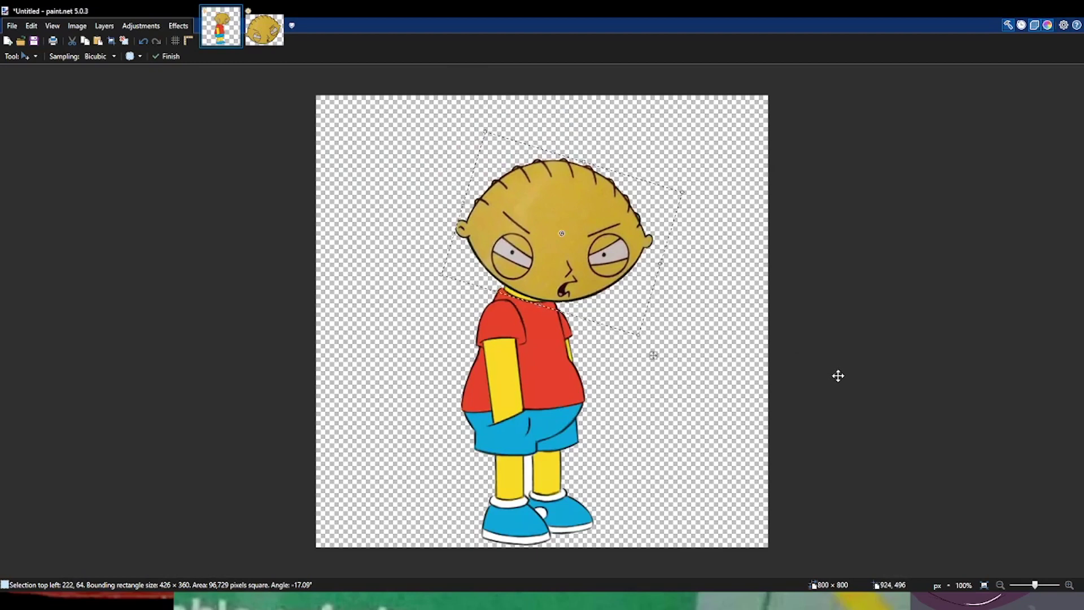
key(Return)
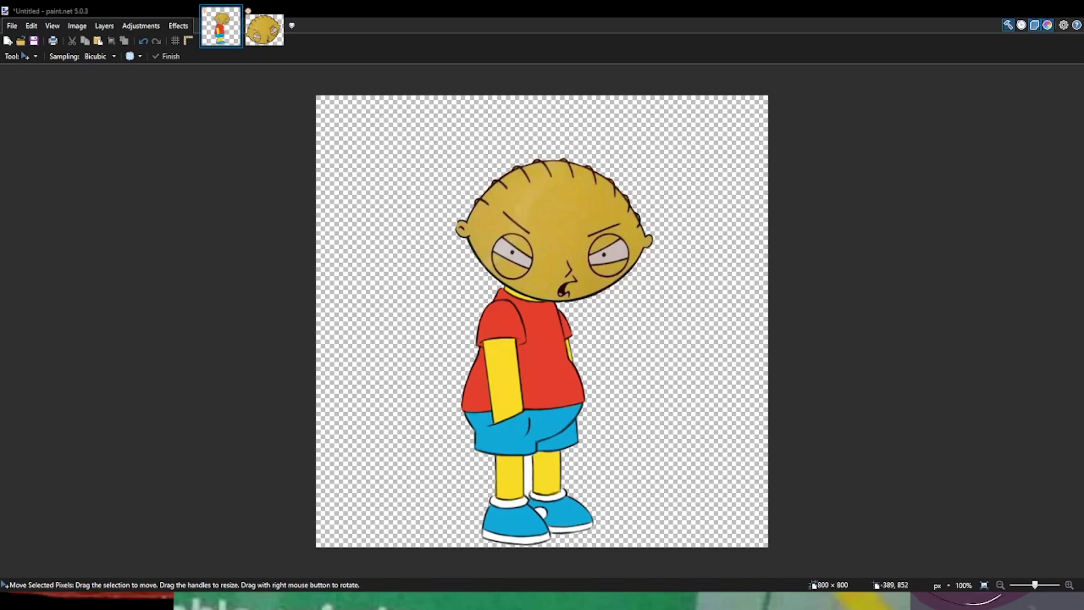
- Paste the copied gun and black-haired head as a new image and delete the head's skin fill with the Magic Wand
key(ctrl+alt+v)
key(s)
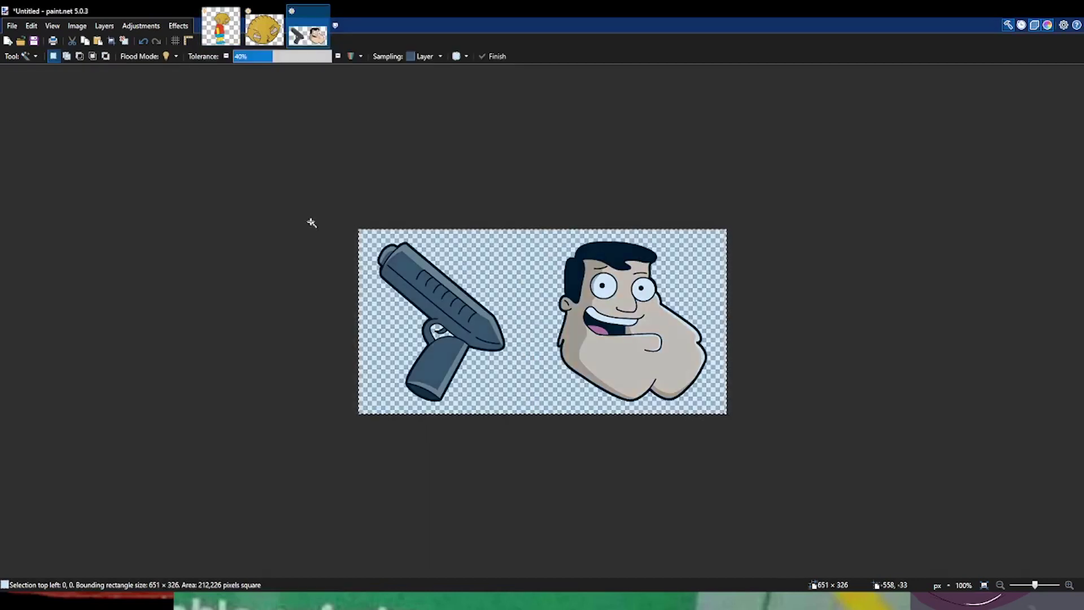
click(640, 356)
key(BackSpace)
key(ctrl+d)
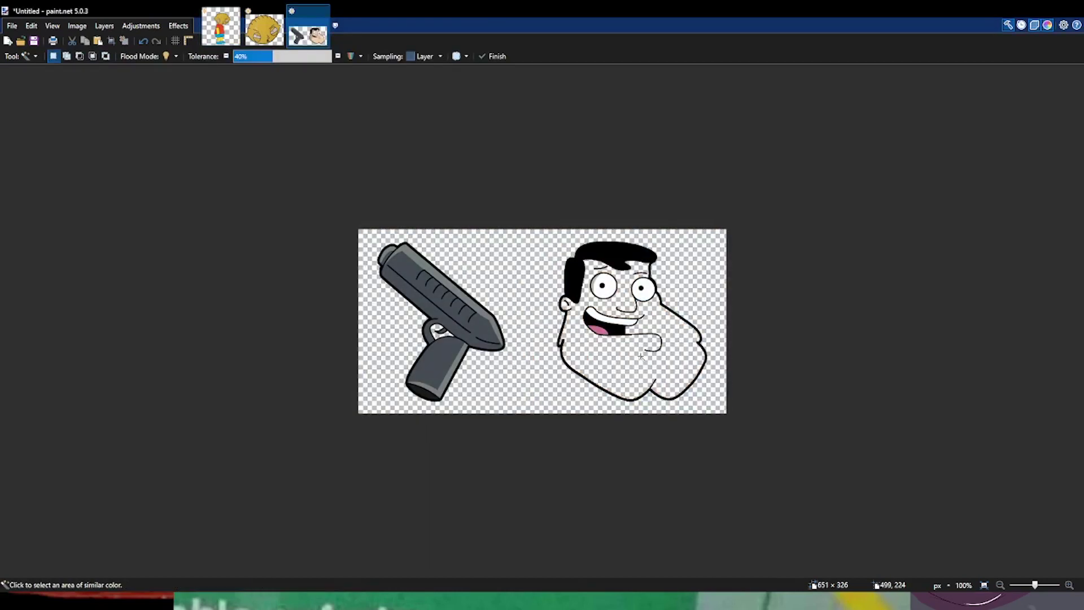
- Transfer the black hair from the new image to the character and fit it over the top of the head
key(e)
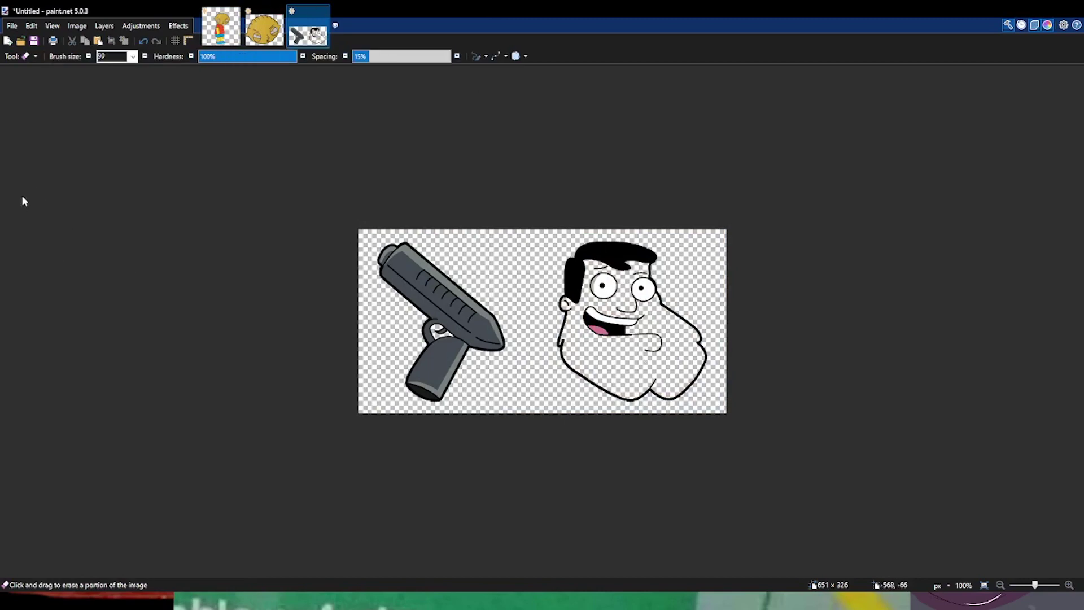
scroll(745, 340, up, 3)
scroll(745, 340, up, 2)
mouse_move(510, 206)
mouse_down()
mouse_move(542, 209)
mouse_move(560, 301)
mouse_move(649, 395)
mouse_move(589, 459)
mouse_move(507, 389)
mouse_move(470, 477)
mouse_move(385, 341)
mouse_move(330, 346)
mouse_move(290, 326)
mouse_move(380, 481)
mouse_move(267, 296)
mouse_move(282, 259)
mouse_move(412, 357)
mouse_move(450, 360)
mouse_move(402, 283)
mouse_move(425, 310)
mouse_move(427, 227)
mouse_up()
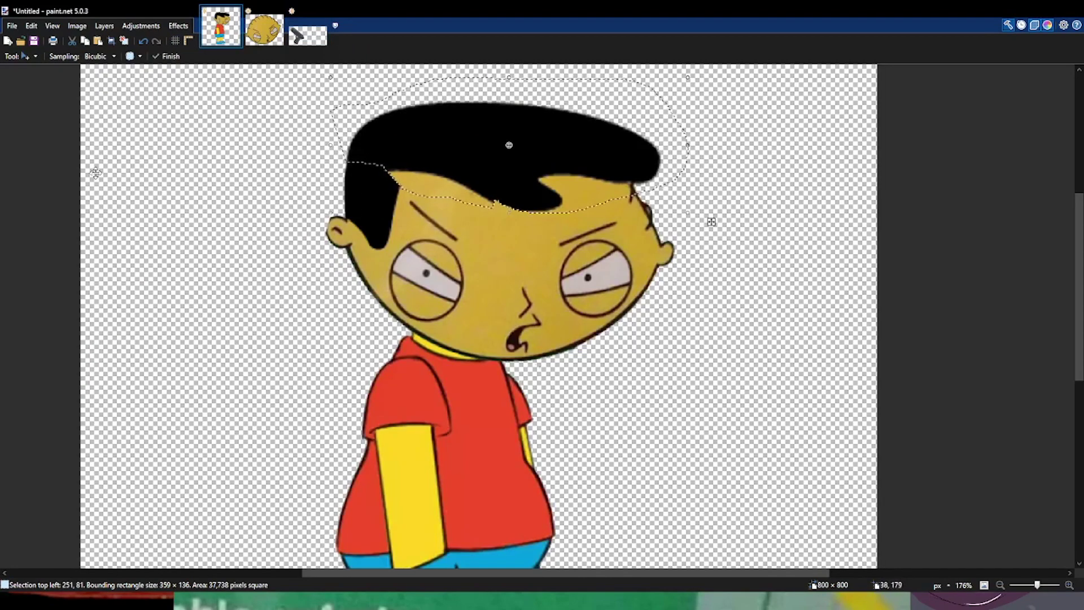
key(s)
key(ctrl+d)
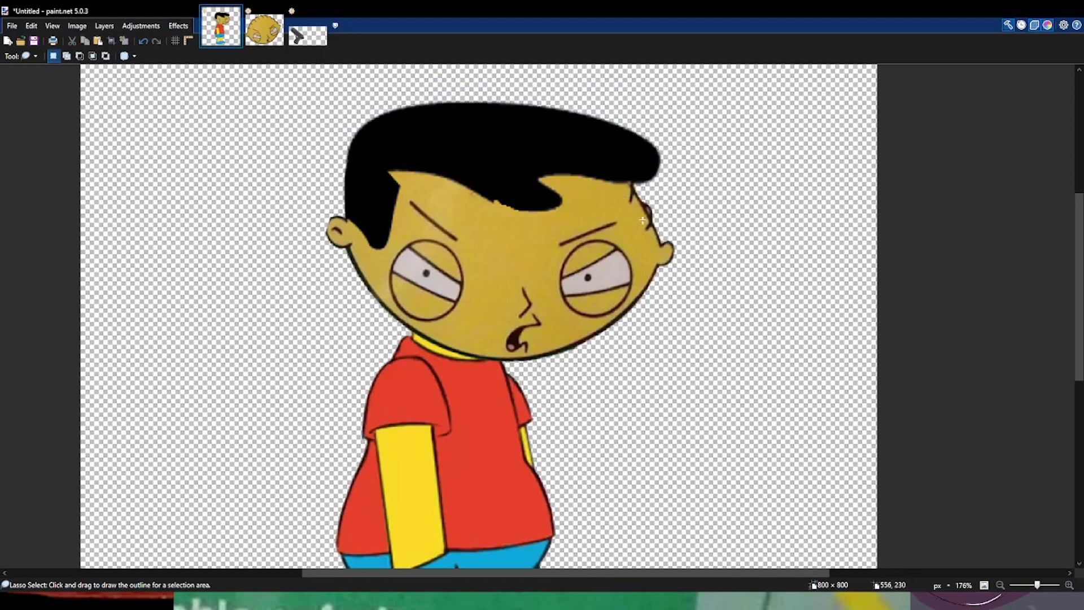
- Lasso the front tip of the hair, rotate it about 23° and reposition it to follow the forehead, then deselect it
mouse_move(664, 211)
mouse_down()
mouse_move(642, 164)
mouse_move(675, 110)
mouse_move(650, 107)
mouse_move(607, 164)
mouse_move(655, 207)
mouse_move(672, 125)
mouse_up()
key(ctrl+d)
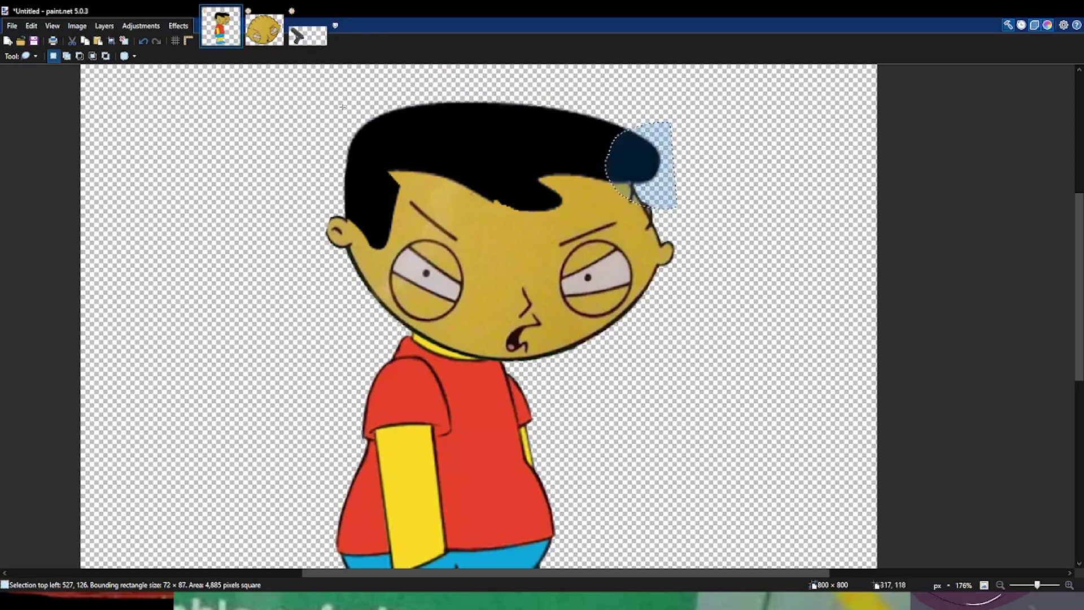
key(m)
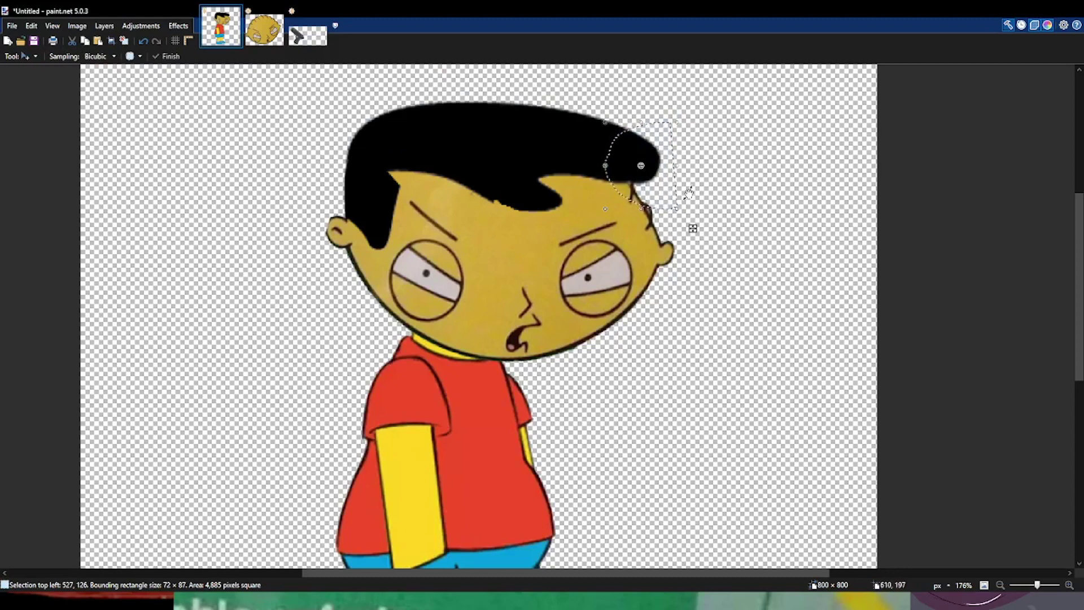
drag(693, 228, 675, 239)
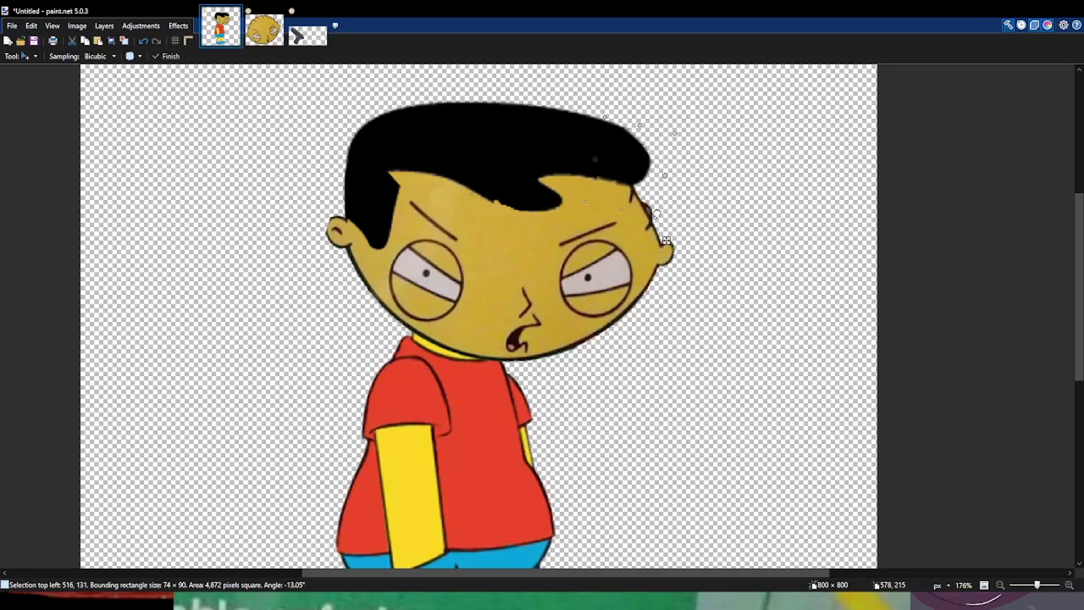
drag(657, 214, 661, 240)
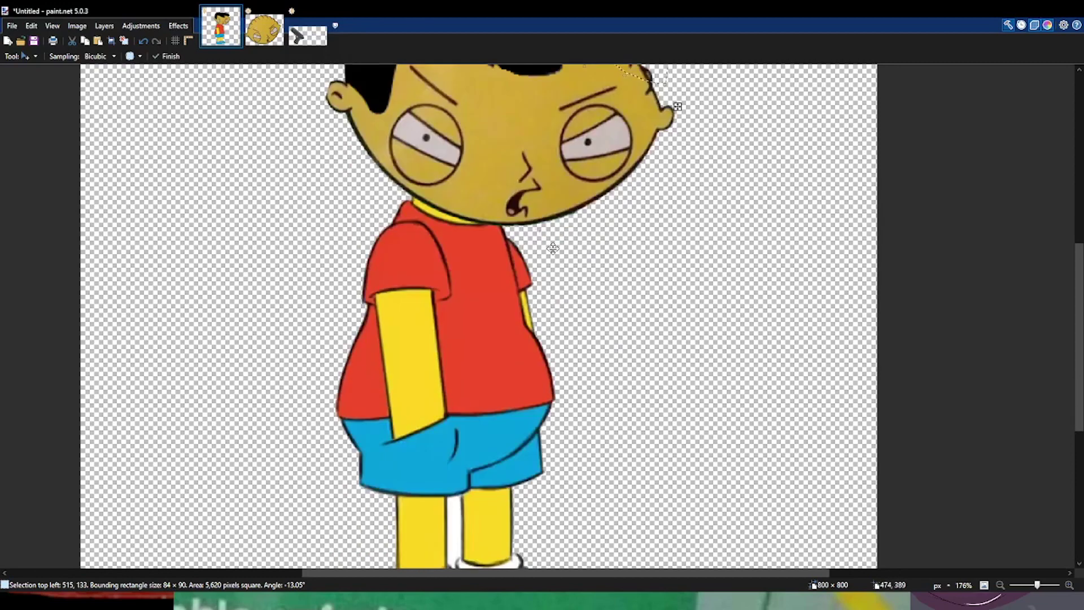
drag(694, 124, 694, 138)
drag(642, 172, 642, 169)
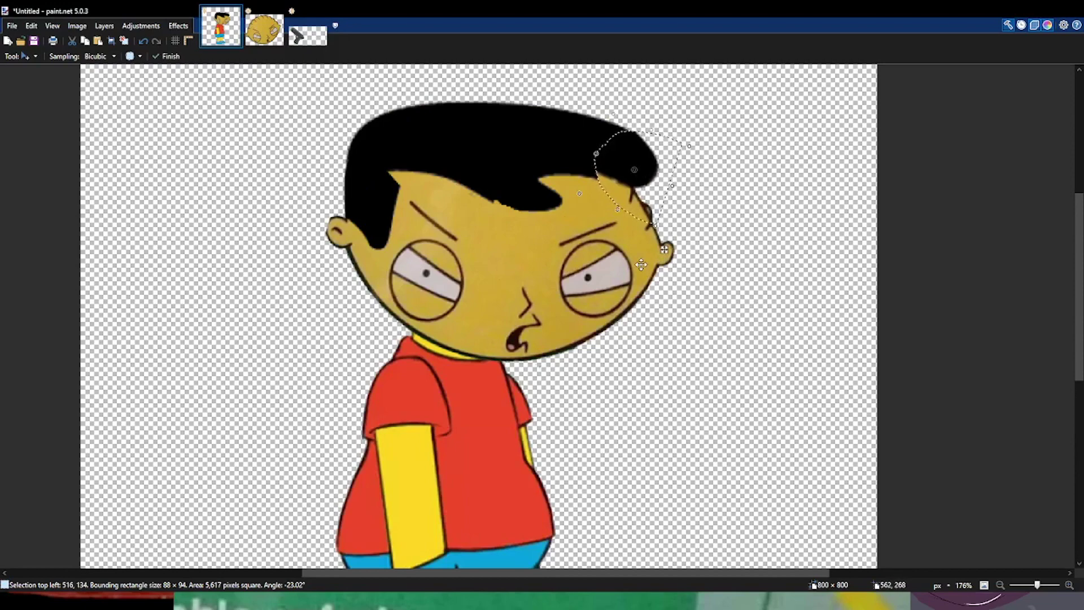
key(ctrl+d)
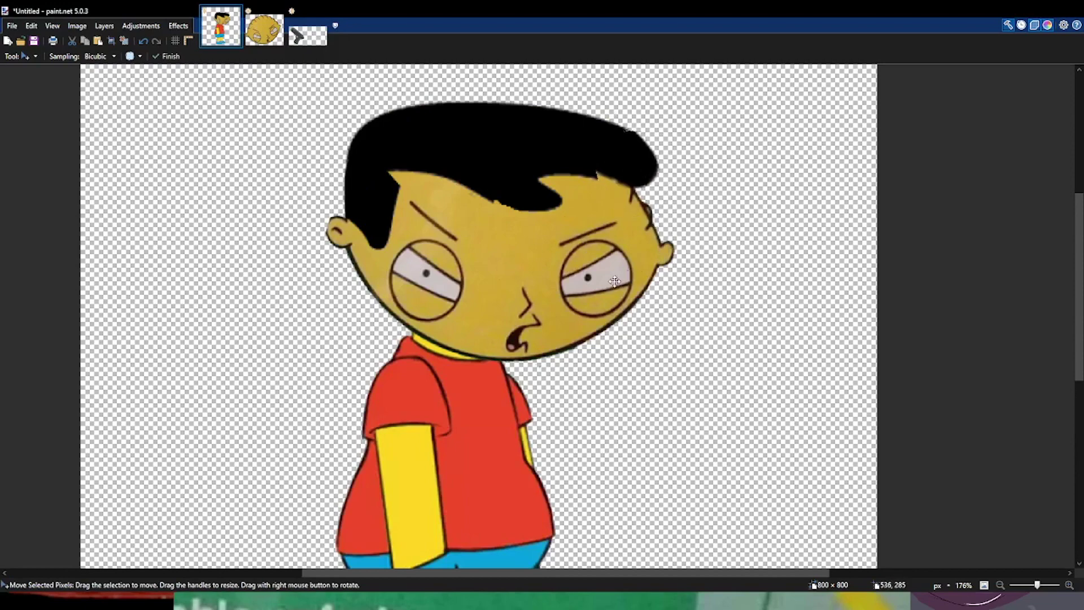
- Select the shirt's red fill with the Magic Wand and replace it with the picture of the baby-faced sun
scroll(614, 282, down, 3)
scroll(581, 302, down, 2)
scroll(570, 339, up, 1)
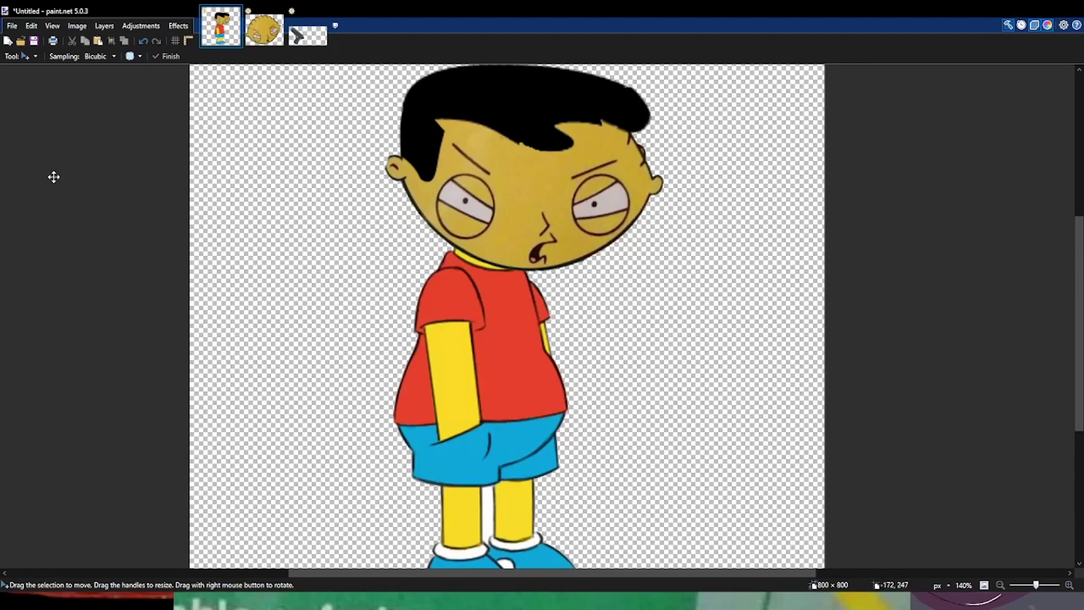
key(s)
key(s)
key(s)
key(s)
click(514, 386)
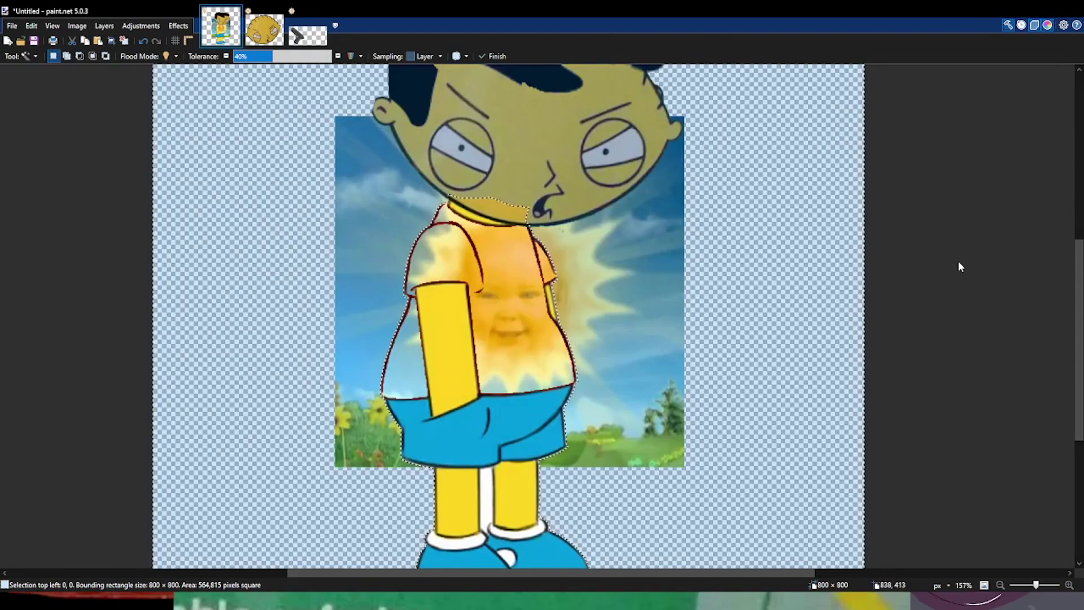
- Delete the parts of the baby-faced sun picture that lie outside the character's outline and clear the selection
key(Delete)
key(ctrl+d)
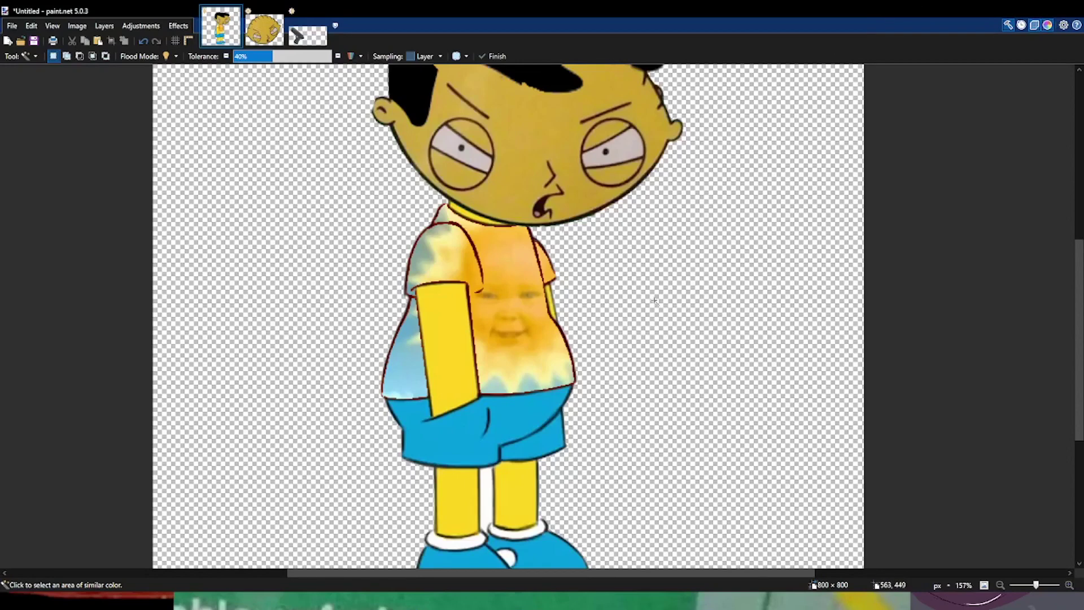
key(ctrl+0)
scroll(719, 265, up, 1)
scroll(721, 251, down, 2)
scroll(721, 250, up, 1)
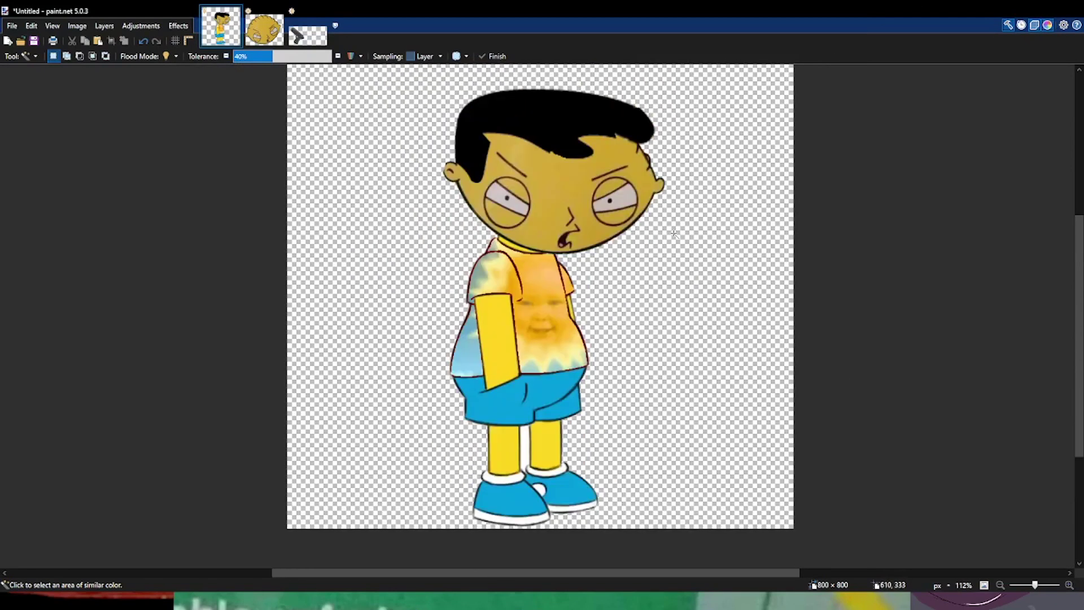